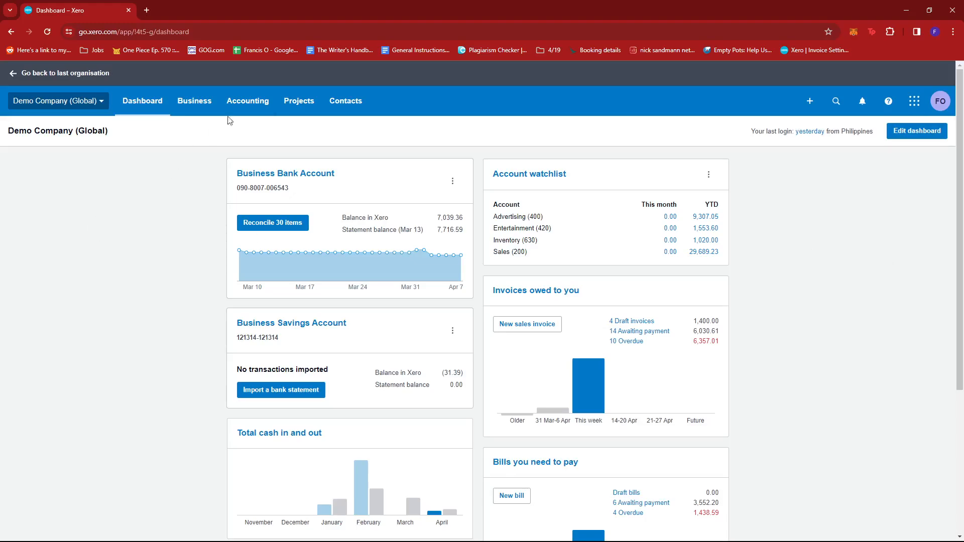
Open the tracking categories settings in advanced accounting
{"action": "left_click", "coordinate": [251, 105]}
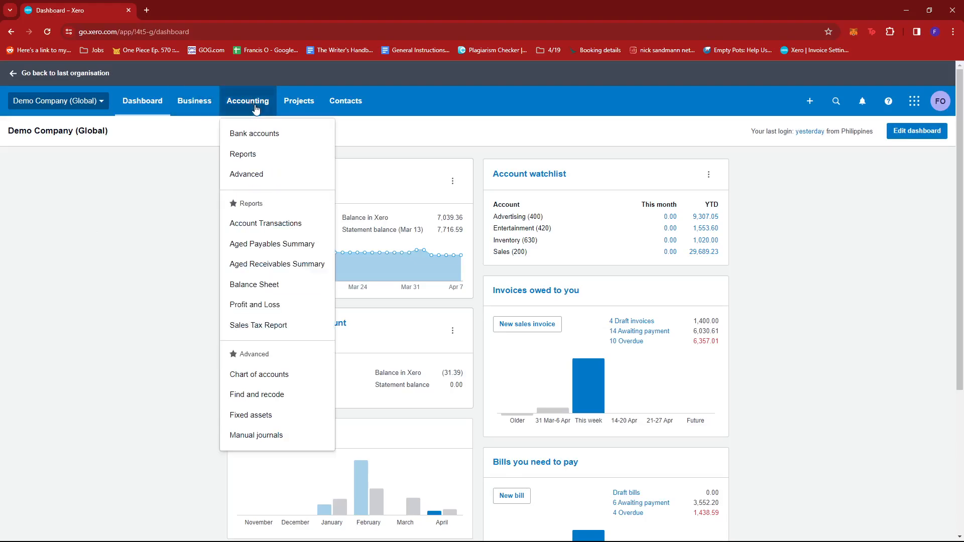
{"action": "left_click", "coordinate": [259, 177]}
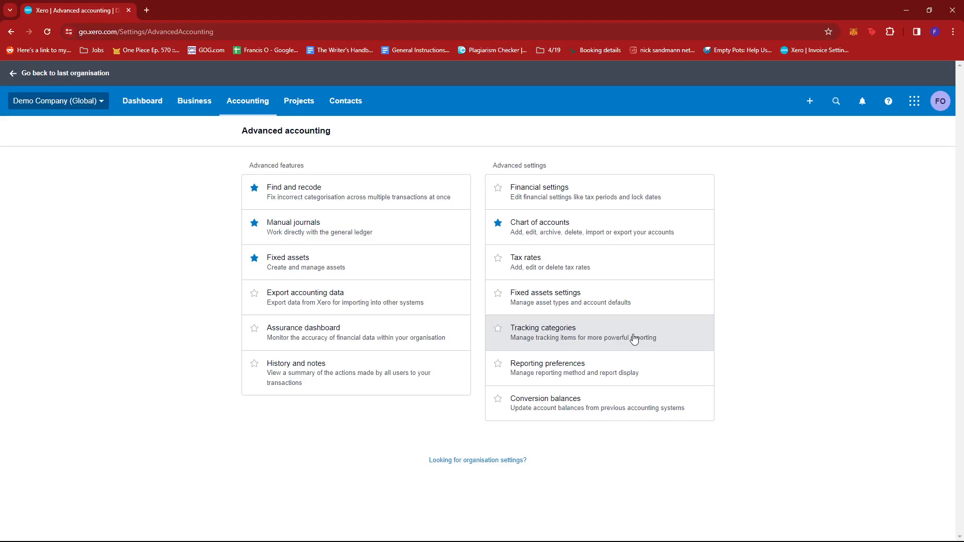
{"action": "left_click", "coordinate": [561, 336]}
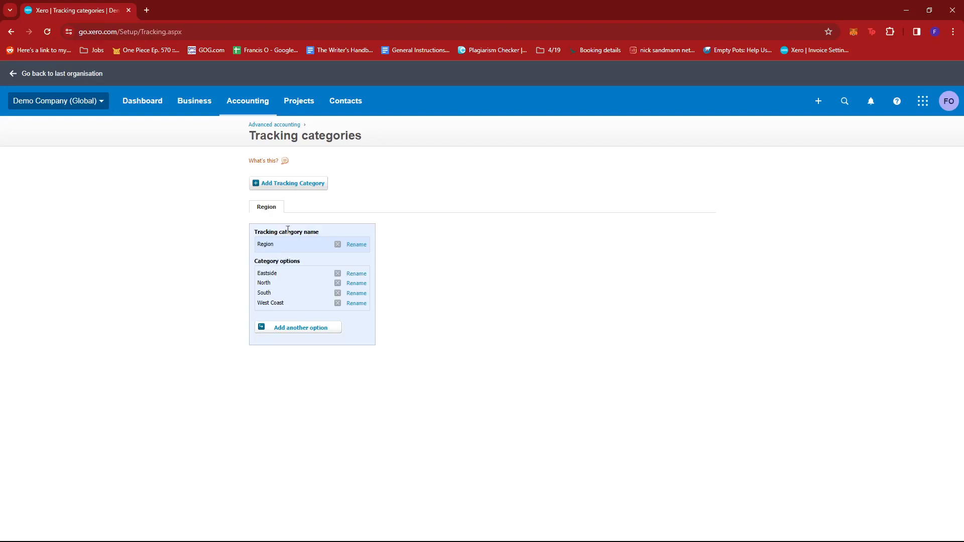
Add a new tracking category and name it Independent Businesses
{"action": "left_click", "coordinate": [288, 188]}
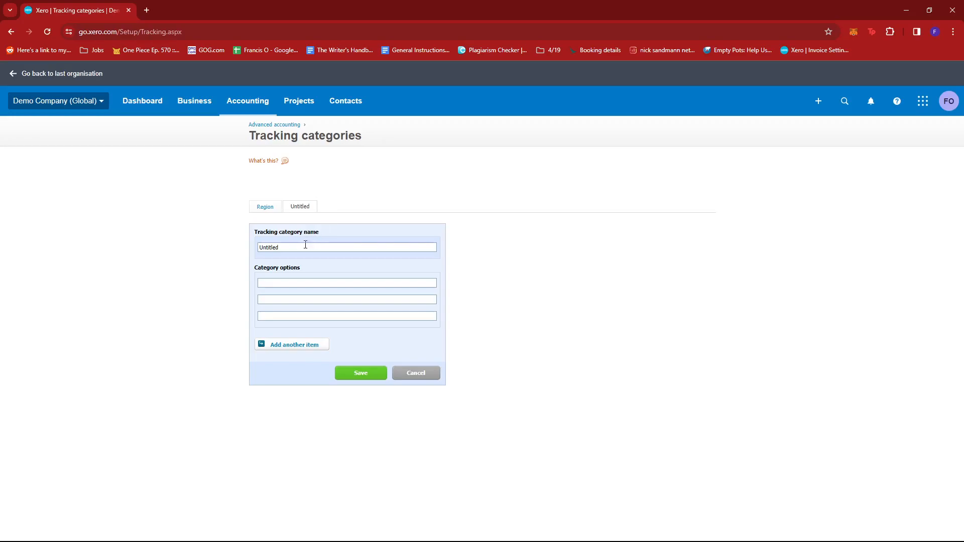
{"action": "left_click_drag", "start_coordinate": [312, 246], "coordinate": [248, 251]}
{"action": "key", "text": "BackSpace"}
{"action": "type", "text": "ndependent Businesses"}
Enter Online Store, Food Stall and Motor Vehicle Trading as the first three category options
{"action": "left_click", "coordinate": [326, 283]}
{"action": "type", "text": "Online Store"}
{"action": "key", "text": "Tab"}
{"action": "type", "text": "Food Stall"}
{"action": "type", "text": "Motor Vehic"}
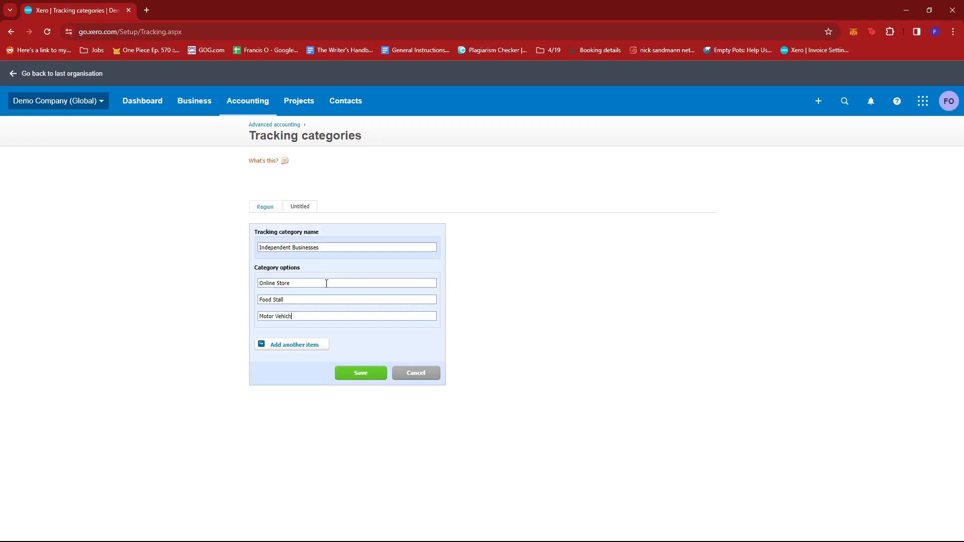
{"action": "type", "text": "le Trading"}
Add a fourth category option, Foreign Currency Exchange, and save the tracking category
{"action": "left_click", "coordinate": [324, 346]}
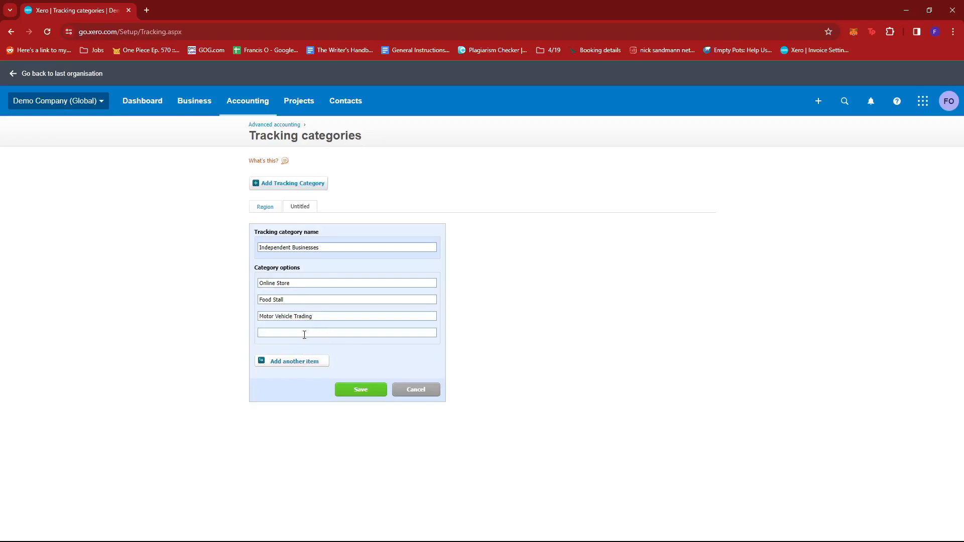
{"action": "type", "text": "A"}
{"action": "type", "text": "or"}
{"action": "type", "text": "eing"}
{"action": "key", "text": "BackSpace"}
{"action": "type", "text": "gn Currency Exchange"}
{"action": "left_click", "coordinate": [363, 391]}
Compare the options of the Region and Independent Businesses tracking categories
{"action": "left_click", "coordinate": [273, 210]}
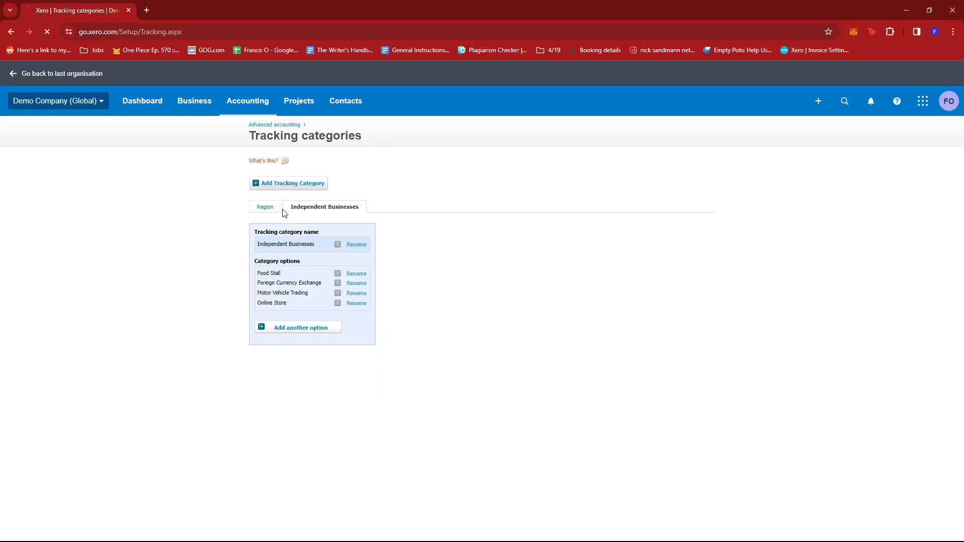
{"action": "left_click", "coordinate": [310, 210]}
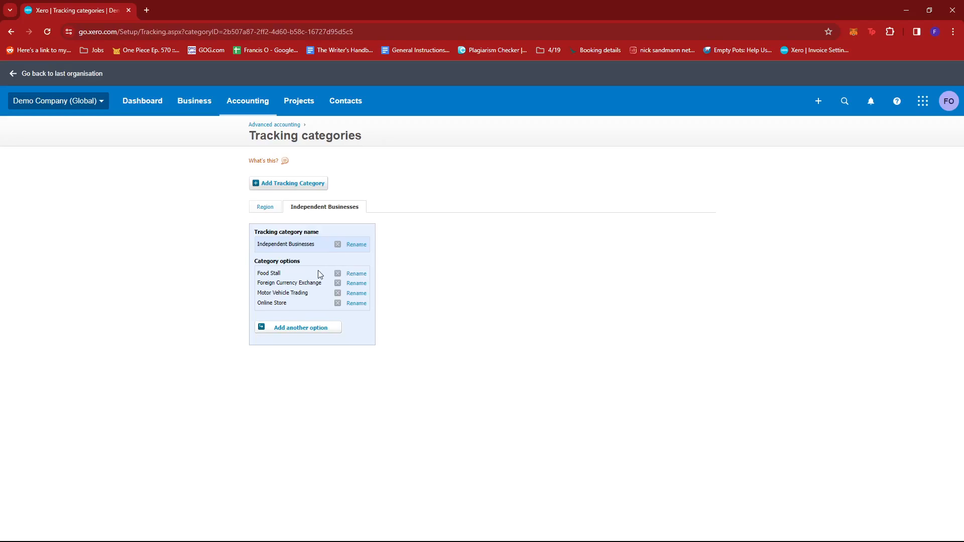
{"action": "left_click", "coordinate": [271, 209]}
{"action": "left_click", "coordinate": [322, 209]}
{"action": "left_click", "coordinate": [280, 213]}
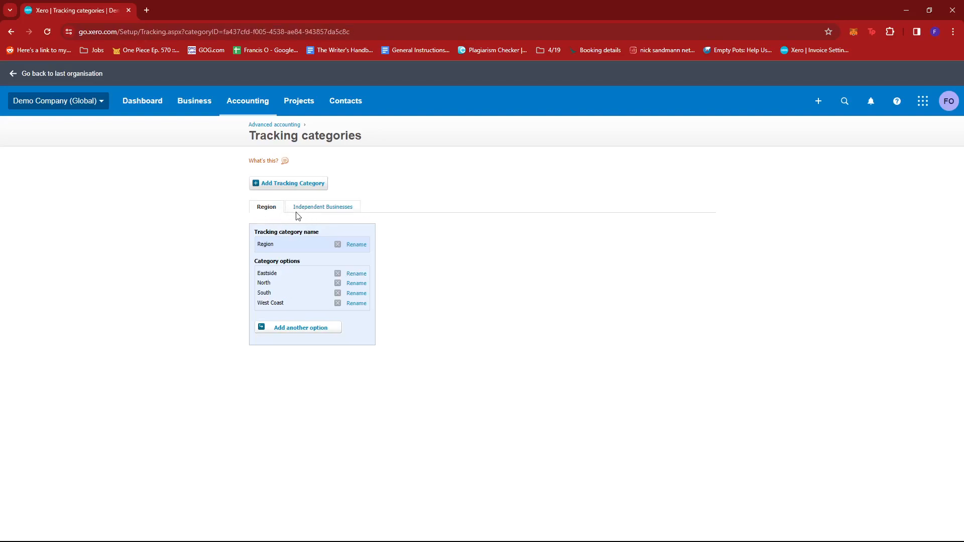
Try to add a third tracking category, dismiss the notice and review the Region and Independent Businesses categories again
{"action": "left_click", "coordinate": [277, 184]}
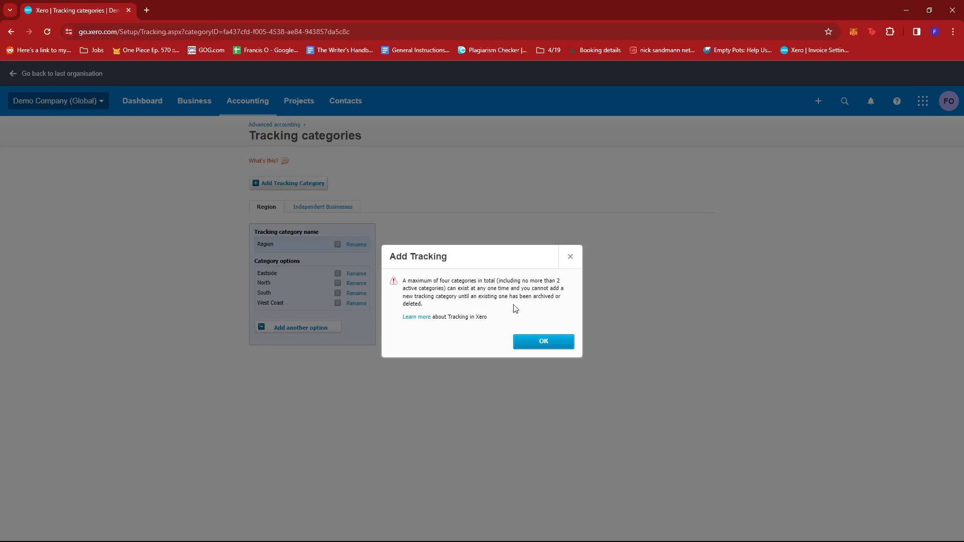
{"action": "left_click", "coordinate": [535, 341]}
{"action": "left_click", "coordinate": [345, 209]}
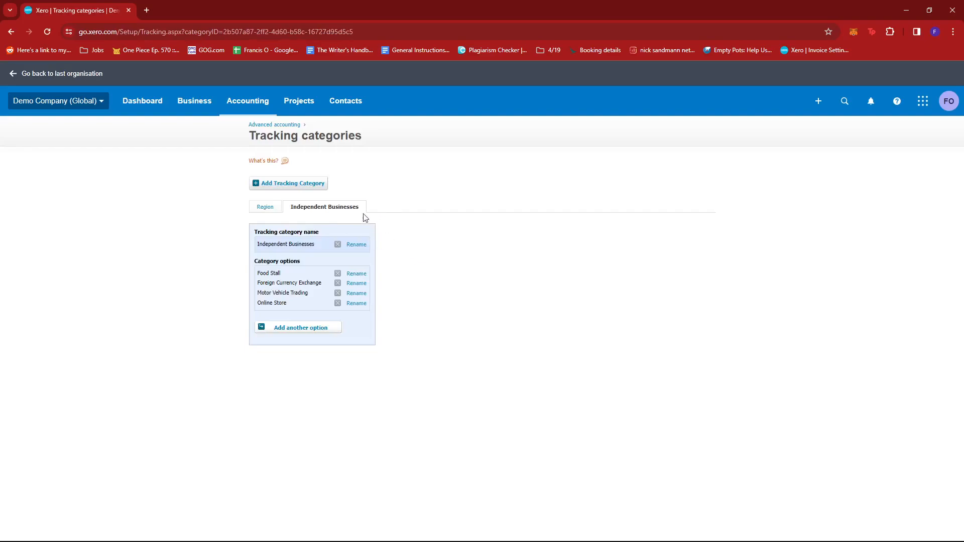
{"action": "left_click", "coordinate": [267, 209]}
{"action": "left_click", "coordinate": [317, 209]}
{"action": "left_click", "coordinate": [267, 208]}
{"action": "left_click", "coordinate": [319, 209]}
Start a new invoice and look over its line item fields
{"action": "left_click", "coordinate": [819, 103]}
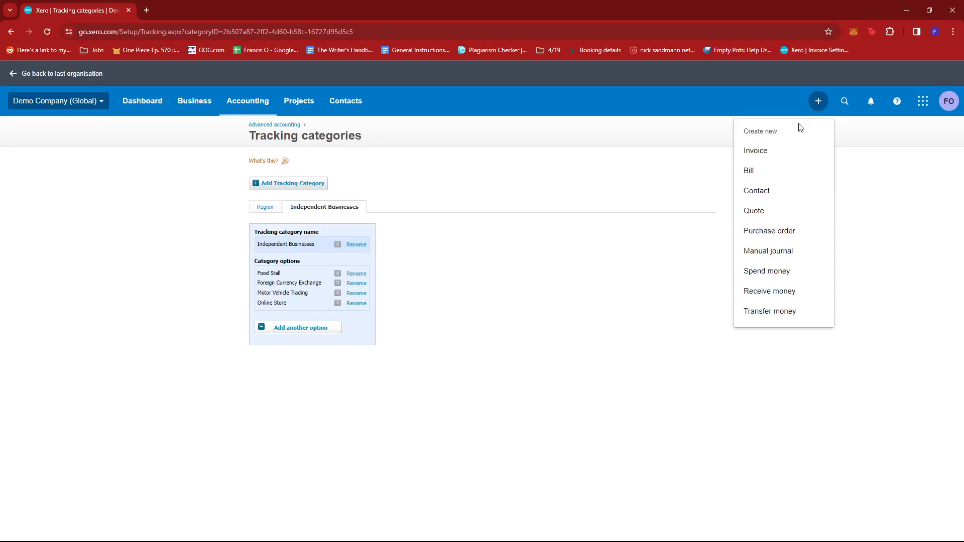
{"action": "left_click", "coordinate": [763, 156]}
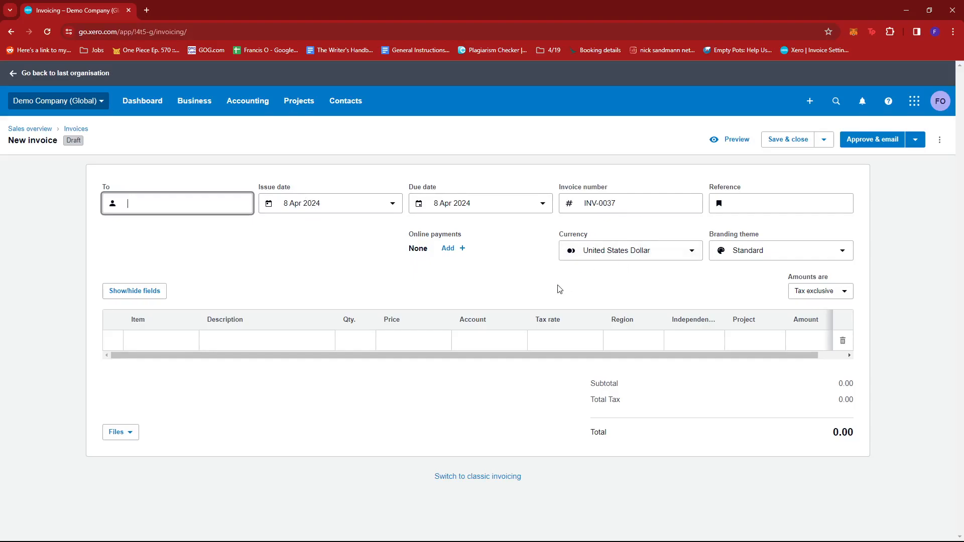
{"action": "left_click", "coordinate": [189, 338]}
{"action": "left_click", "coordinate": [308, 345]}
{"action": "left_click", "coordinate": [391, 344]}
{"action": "left_click", "coordinate": [366, 341]}
{"action": "left_click", "coordinate": [514, 343]}
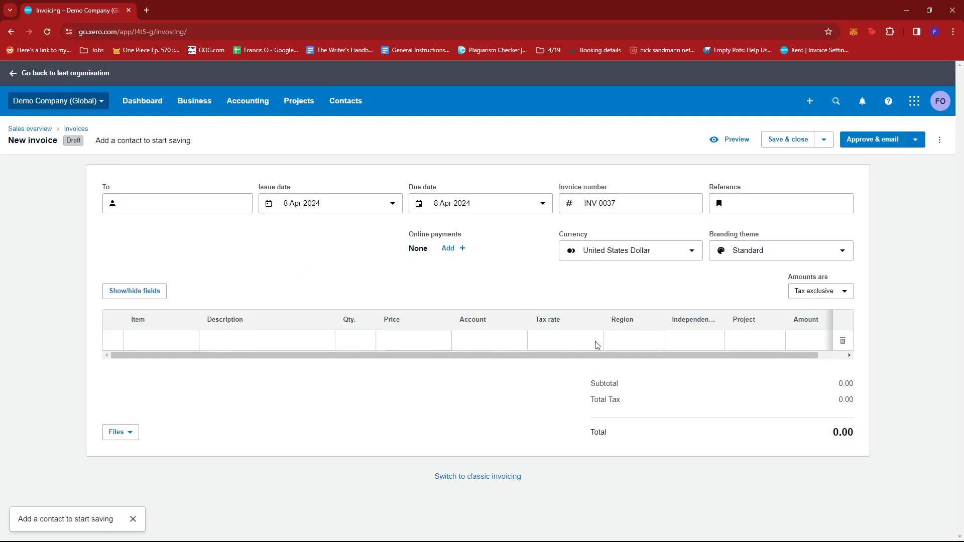
Examine the Region and Independent Businesses tracking columns in the invoice's line item table
{"action": "double_click", "coordinate": [624, 322]}
{"action": "left_click", "coordinate": [625, 336]}
{"action": "left_click_drag", "start_coordinate": [701, 322], "coordinate": [709, 324]}
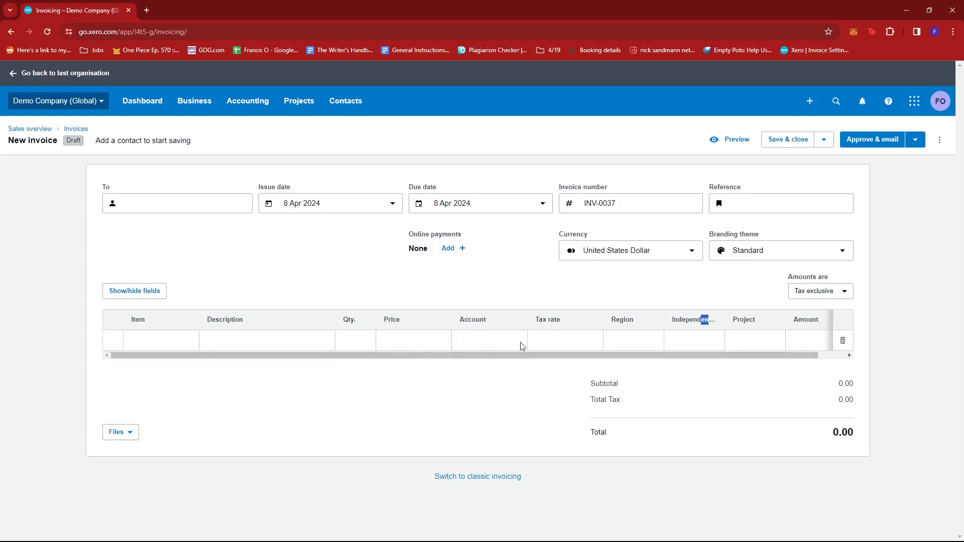
{"action": "left_click", "coordinate": [624, 320]}
{"action": "double_click", "coordinate": [624, 320]}
{"action": "double_click", "coordinate": [683, 319]}
{"action": "double_click", "coordinate": [624, 320]}
{"action": "left_click", "coordinate": [632, 346]}
{"action": "double_click", "coordinate": [698, 319]}
{"action": "left_click", "coordinate": [619, 316]}
Open the Account Transactions report from the list of all accounting reports
{"action": "left_click", "coordinate": [252, 106]}
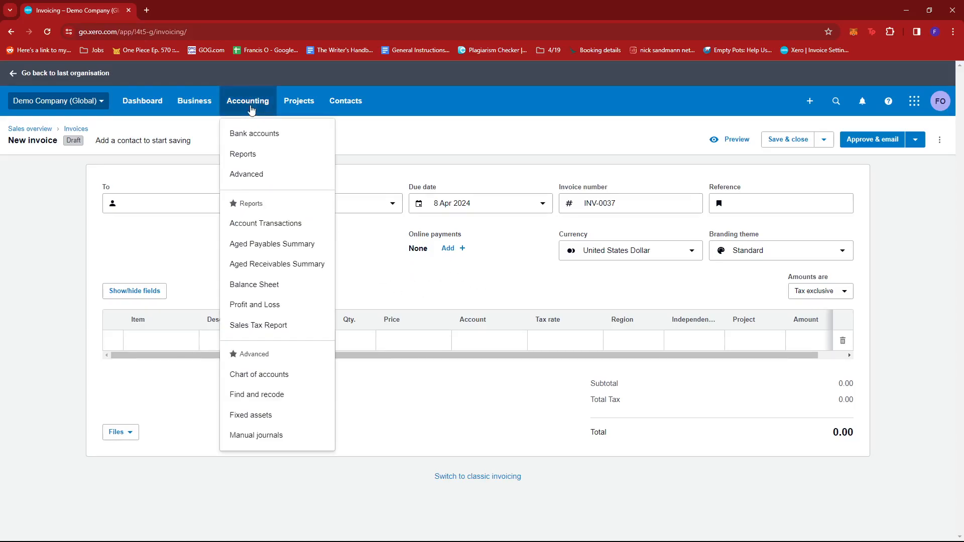
{"action": "left_click", "coordinate": [250, 158]}
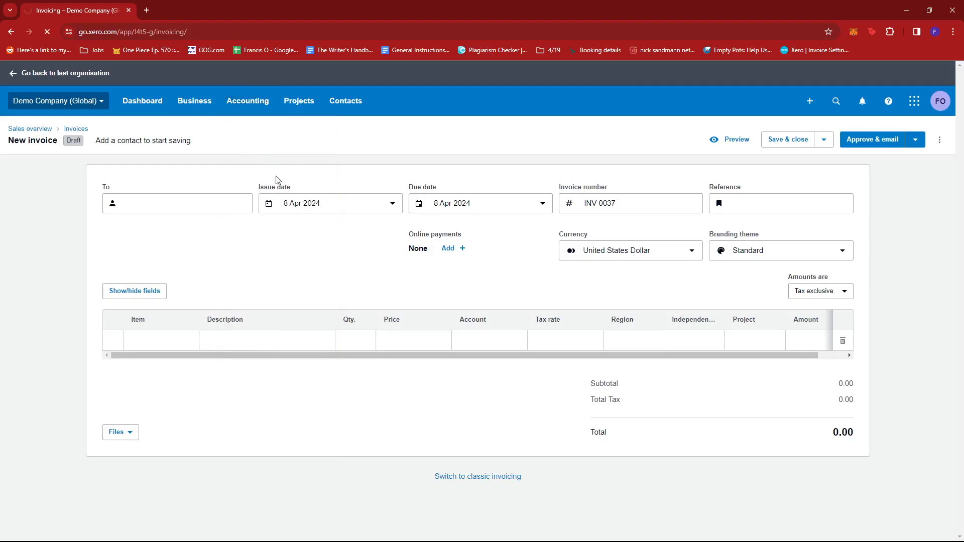
{"action": "scroll", "coordinate": [329, 225], "scroll_direction": "down", "scroll_amount": 1}
{"action": "scroll", "coordinate": [333, 228], "scroll_direction": "up", "scroll_amount": 1}
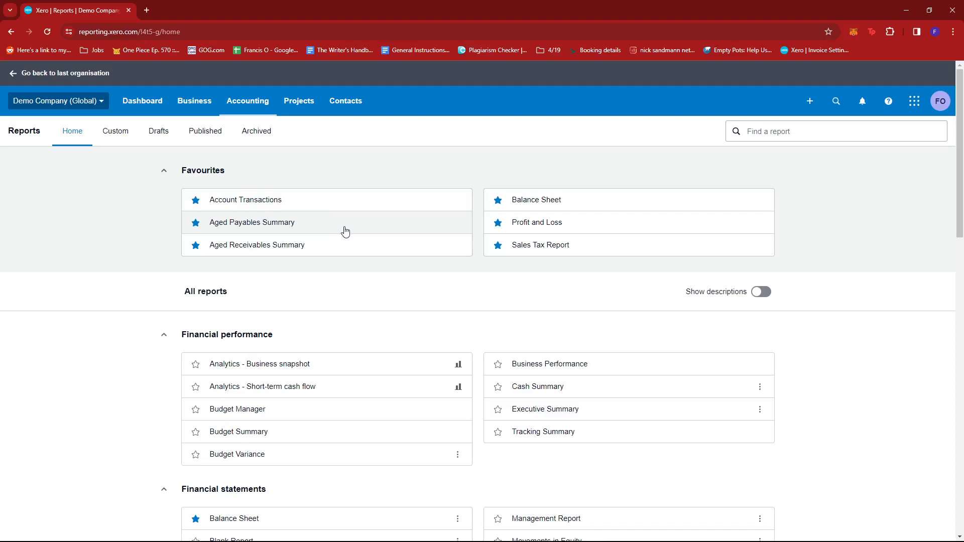
{"action": "scroll", "coordinate": [364, 237], "scroll_direction": "down", "scroll_amount": 1}
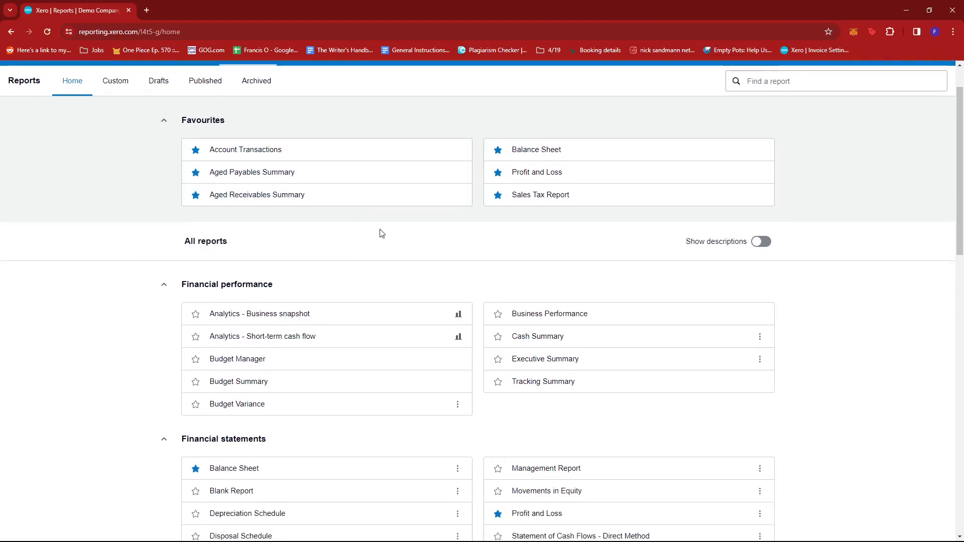
{"action": "scroll", "coordinate": [380, 233], "scroll_direction": "down", "scroll_amount": 8}
{"action": "scroll", "coordinate": [401, 221], "scroll_direction": "down", "scroll_amount": 7}
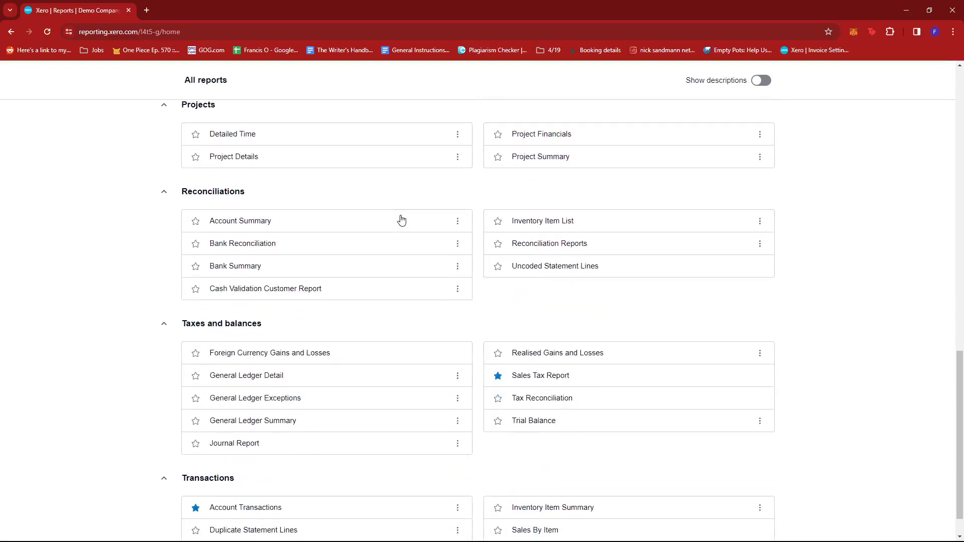
{"action": "scroll", "coordinate": [401, 220], "scroll_direction": "down", "scroll_amount": 1}
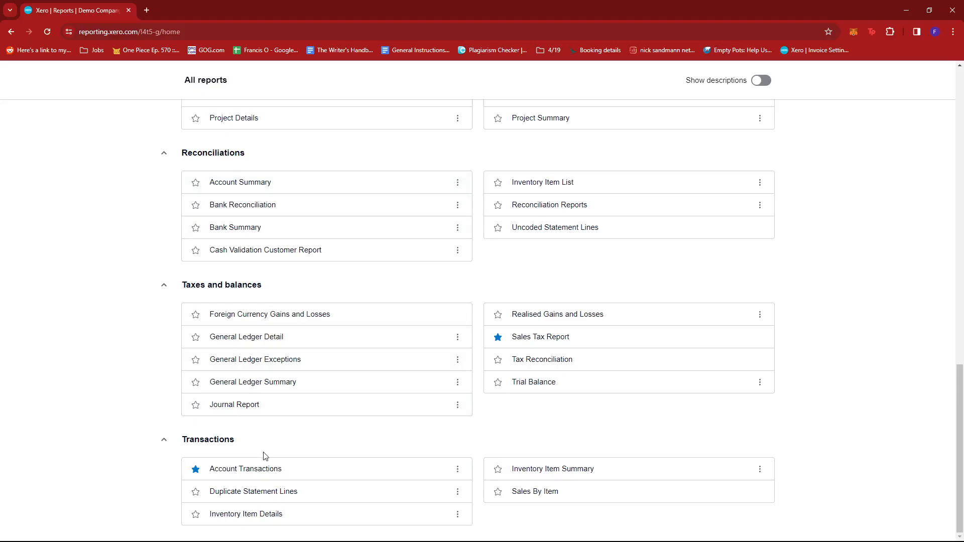
{"action": "left_click", "coordinate": [275, 468]}
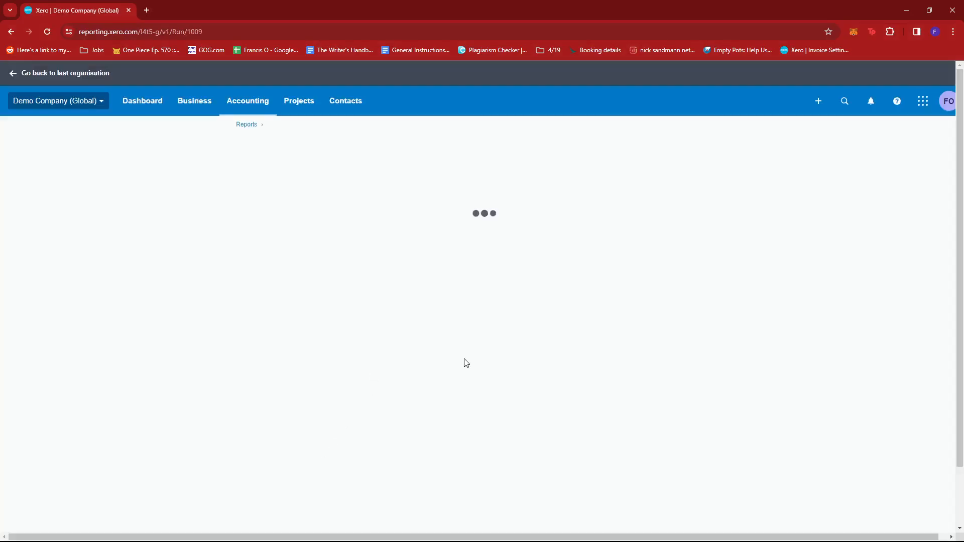
Open the report's filter settings and review the options under the Independent Businesses tracking category
{"action": "scroll", "coordinate": [465, 335], "scroll_direction": "down", "scroll_amount": 1}
{"action": "scroll", "coordinate": [467, 335], "scroll_direction": "up", "scroll_amount": 1}
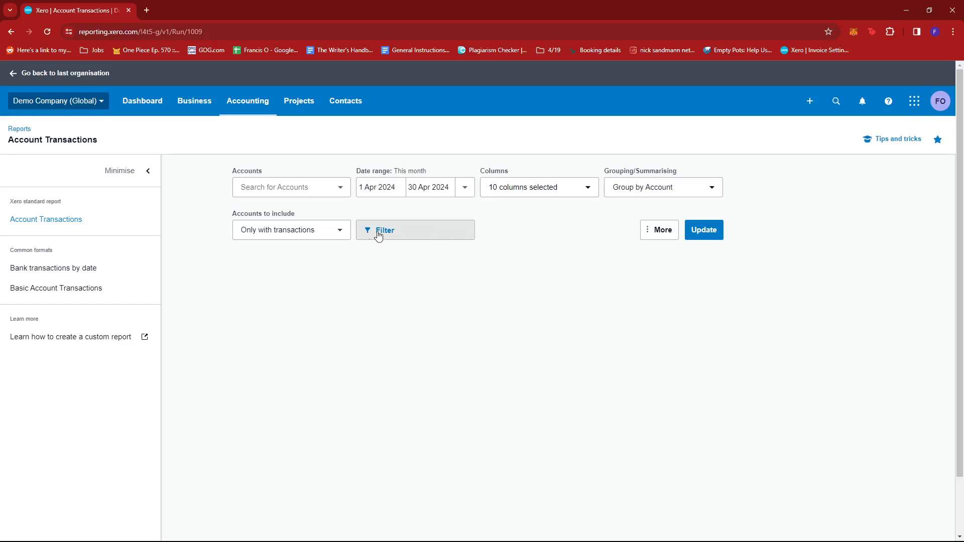
{"action": "left_click", "coordinate": [394, 235]}
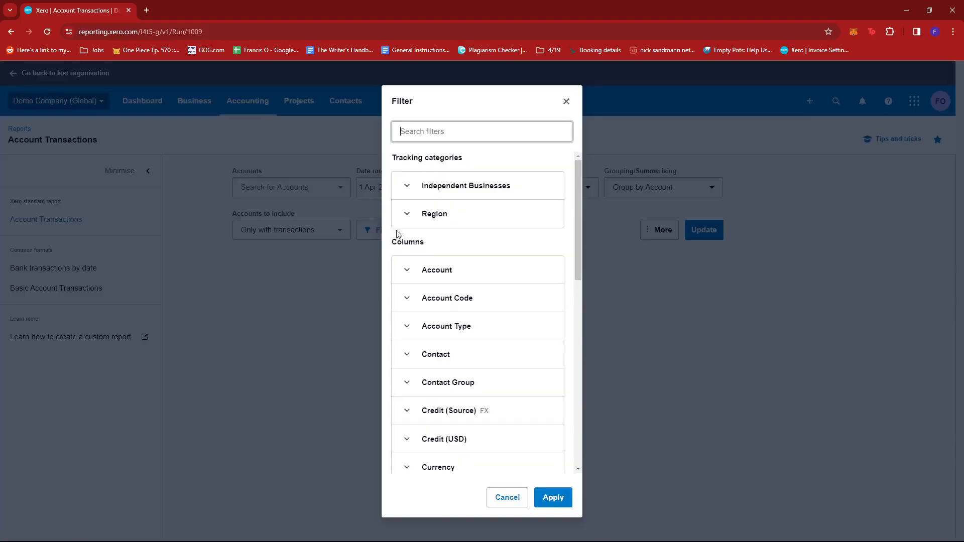
{"action": "left_click_drag", "start_coordinate": [392, 158], "coordinate": [467, 161]}
{"action": "left_click", "coordinate": [454, 168]}
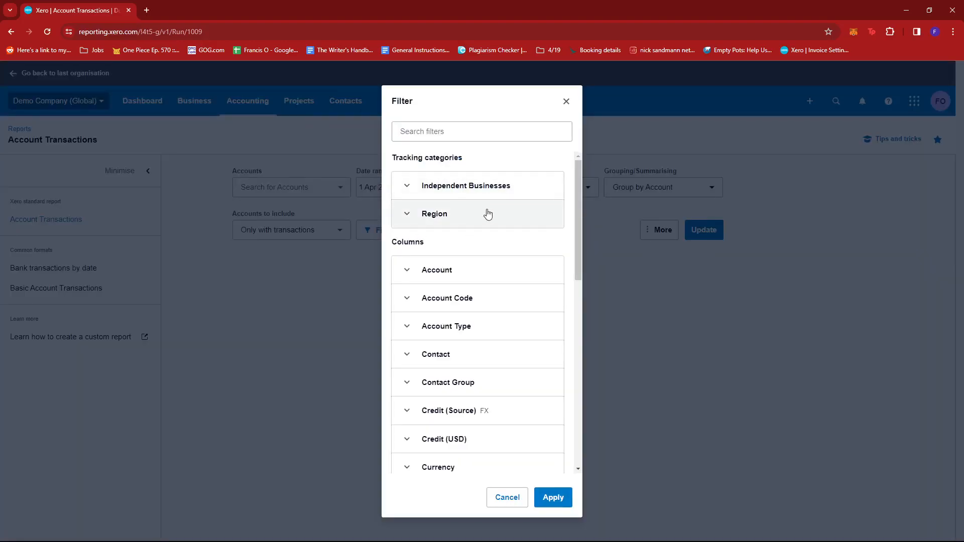
{"action": "scroll", "coordinate": [479, 211], "scroll_direction": "down", "scroll_amount": 1}
{"action": "scroll", "coordinate": [480, 211], "scroll_direction": "up", "scroll_amount": 1}
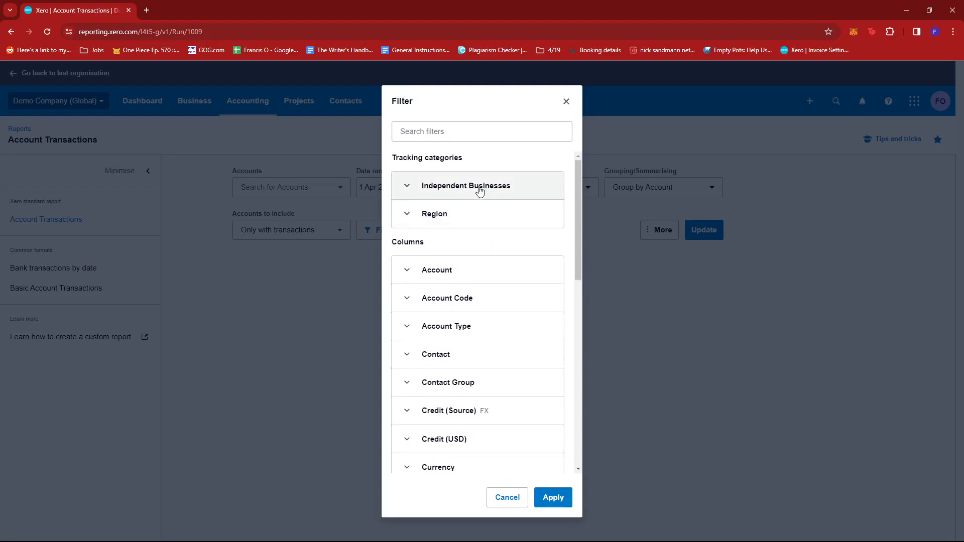
{"action": "left_click", "coordinate": [483, 193]}
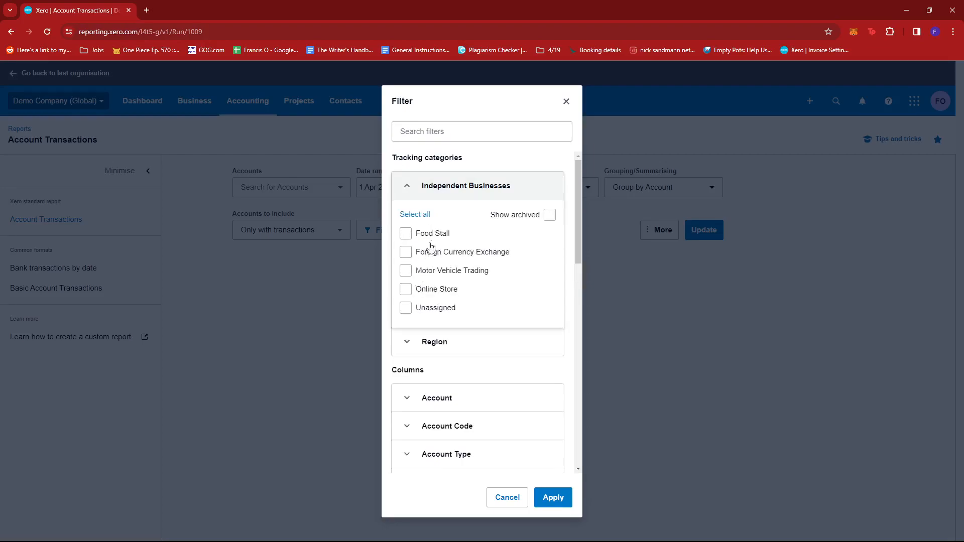
{"action": "scroll", "coordinate": [434, 254], "scroll_direction": "down", "scroll_amount": 1}
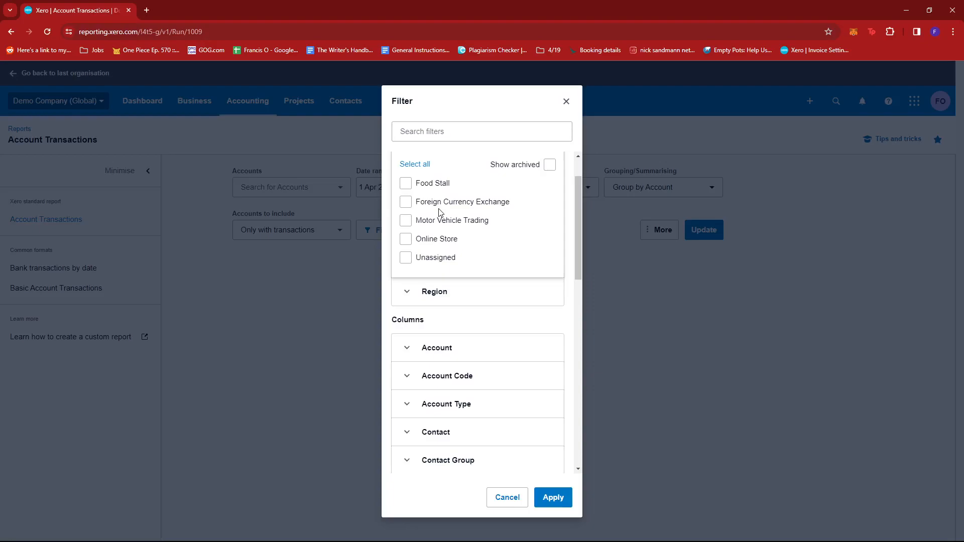
{"action": "scroll", "coordinate": [445, 207], "scroll_direction": "up", "scroll_amount": 1}
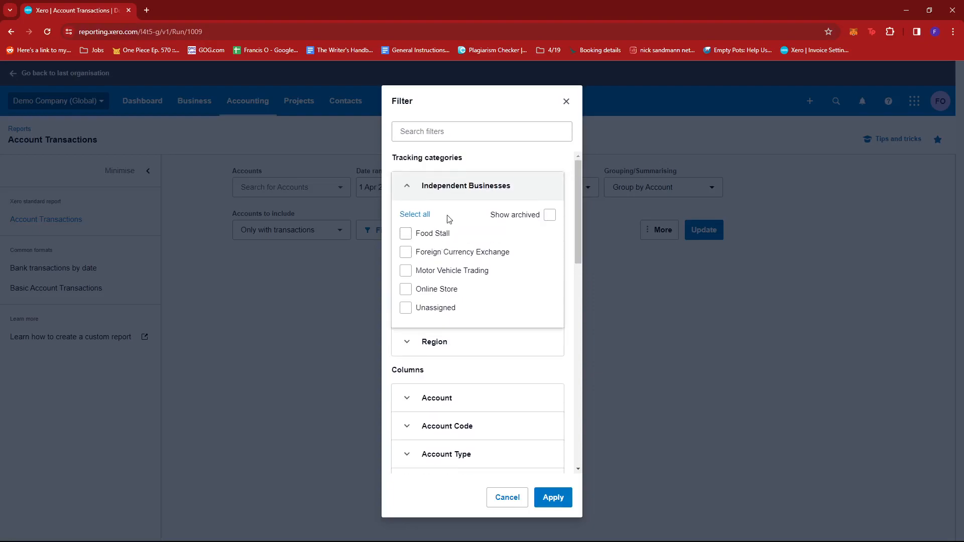
{"action": "scroll", "coordinate": [466, 246], "scroll_direction": "down", "scroll_amount": 1}
{"action": "scroll", "coordinate": [459, 209], "scroll_direction": "up", "scroll_amount": 1}
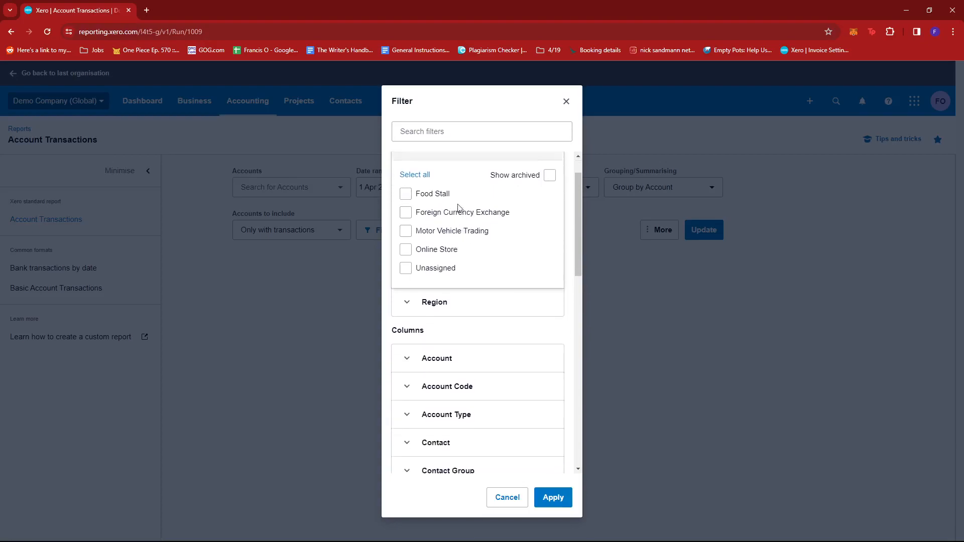
{"action": "scroll", "coordinate": [469, 238], "scroll_direction": "down", "scroll_amount": 1}
{"action": "scroll", "coordinate": [424, 166], "scroll_direction": "up", "scroll_amount": 1}
{"action": "left_click", "coordinate": [423, 192]}
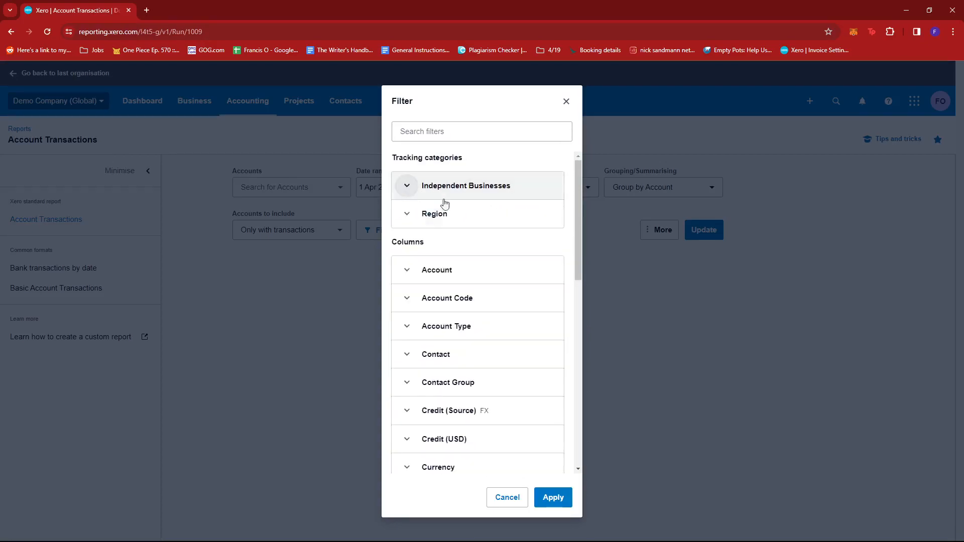
Filter the report by the North option of the Region tracking category and apply the filter
{"action": "left_click", "coordinate": [429, 217]}
{"action": "scroll", "coordinate": [442, 229], "scroll_direction": "down", "scroll_amount": 1}
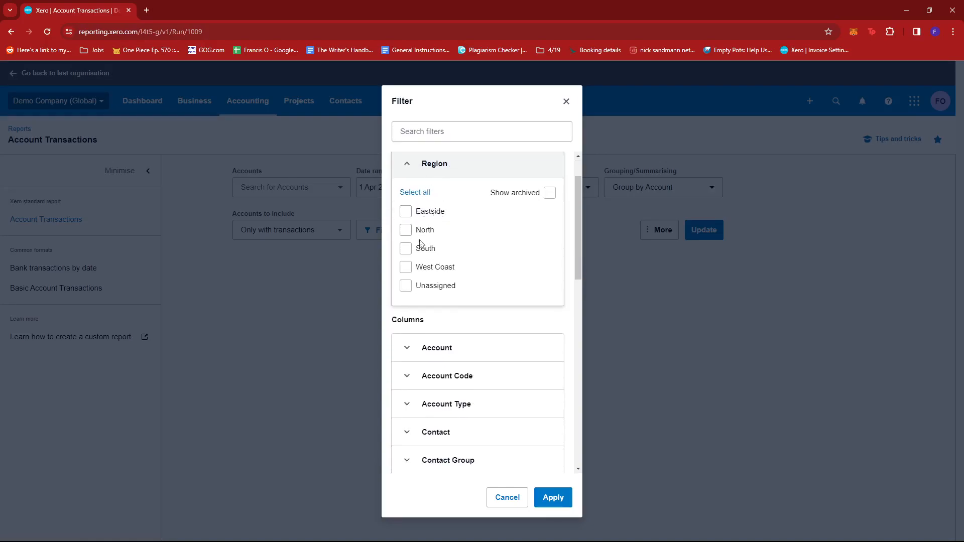
{"action": "left_click", "coordinate": [409, 269]}
{"action": "left_click", "coordinate": [419, 271]}
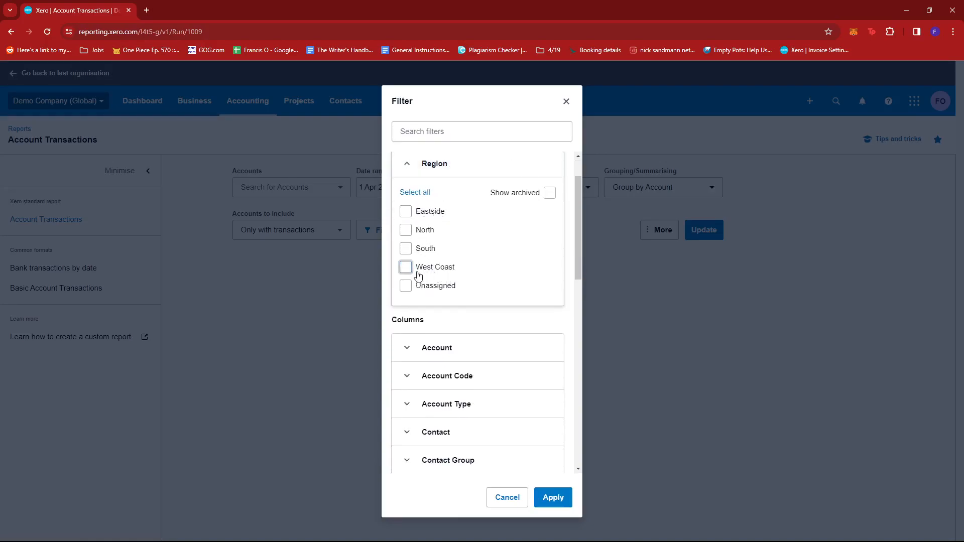
{"action": "left_click", "coordinate": [407, 230]}
{"action": "left_click", "coordinate": [557, 498]}
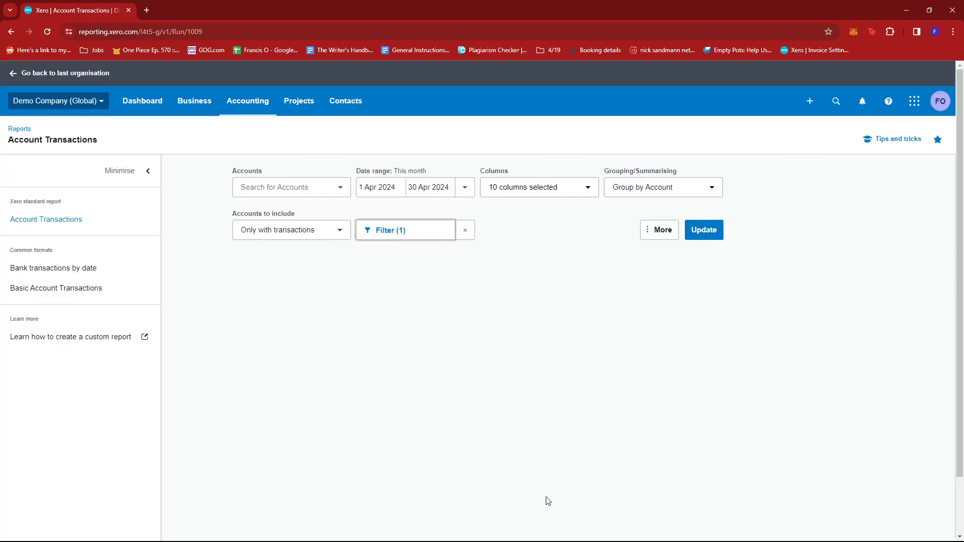
{"action": "scroll", "coordinate": [452, 316], "scroll_direction": "down", "scroll_amount": 1}
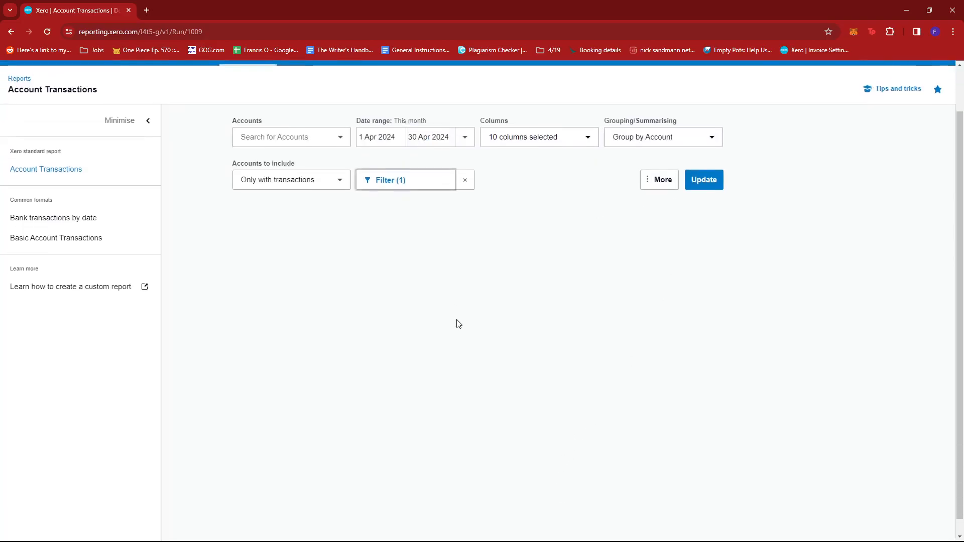
Run the filtered report, set its date range to This quarter and update it again
{"action": "left_click", "coordinate": [705, 184]}
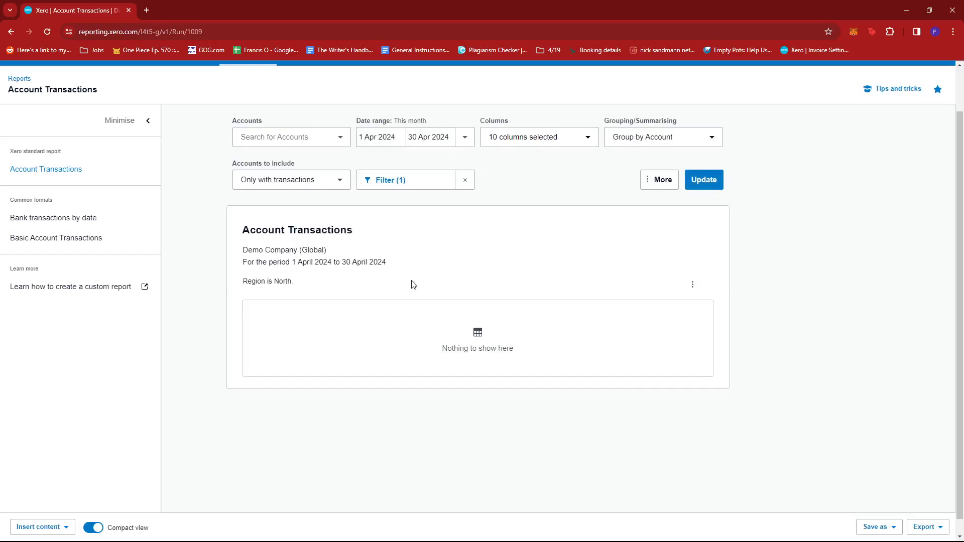
{"action": "left_click", "coordinate": [464, 138]}
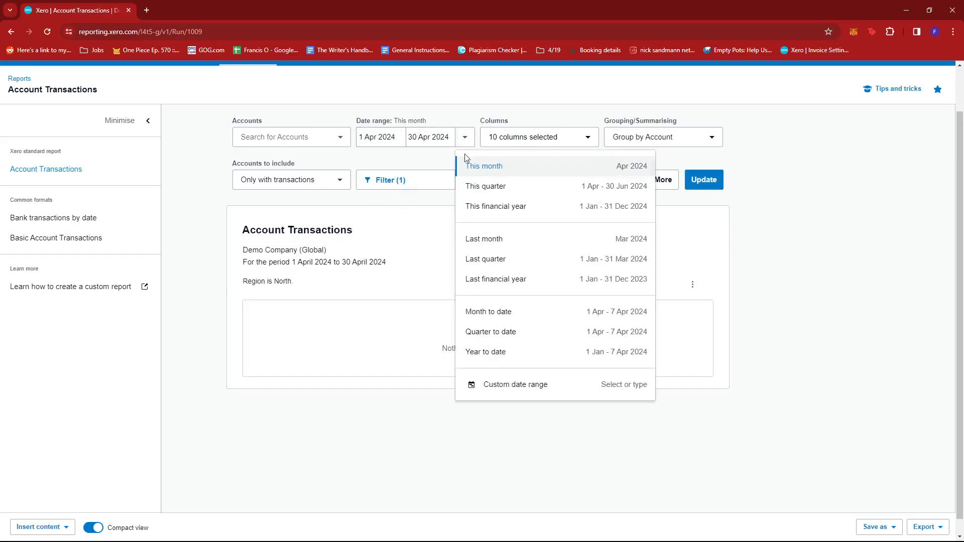
{"action": "left_click", "coordinate": [528, 194]}
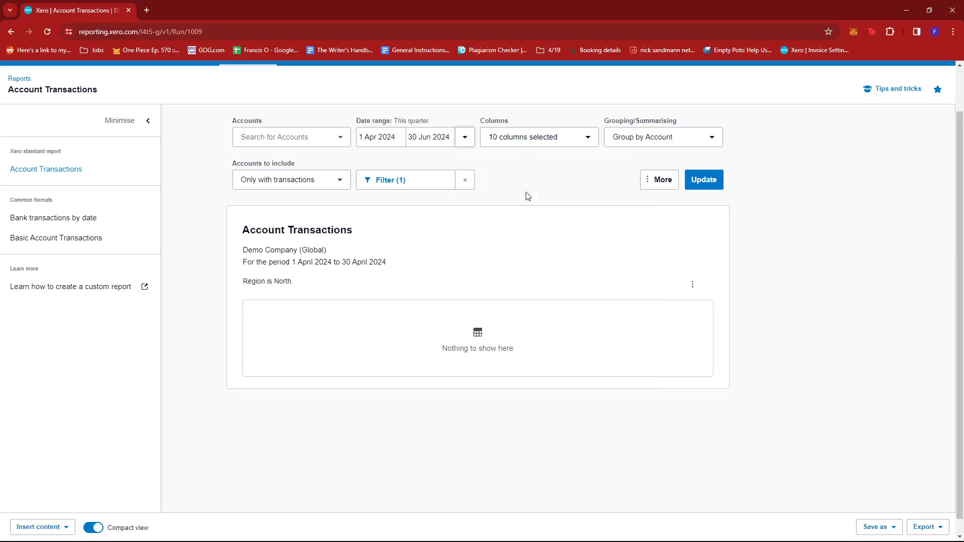
{"action": "left_click", "coordinate": [703, 181]}
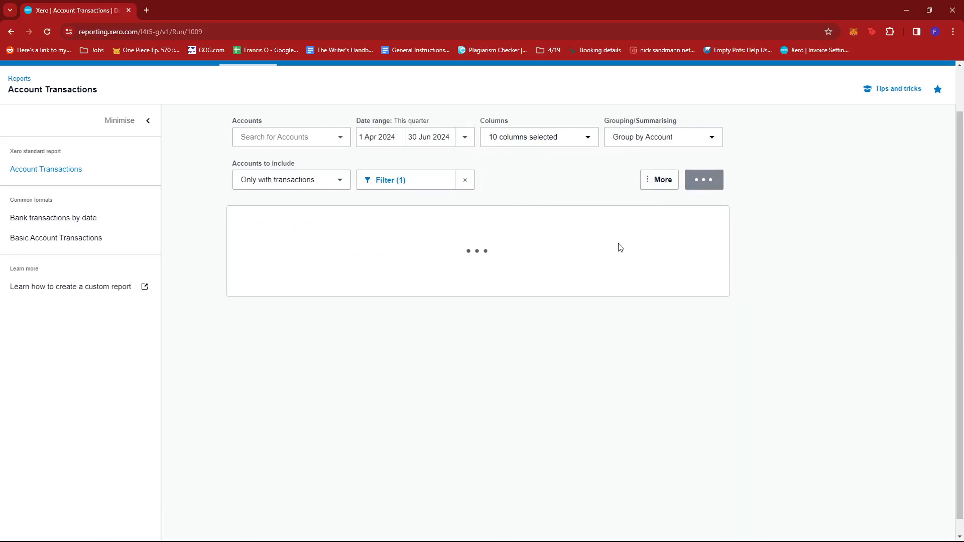
Change the Region filter from North to Eastside, South and West Coast, apply it and update the report
{"action": "left_click", "coordinate": [426, 182]}
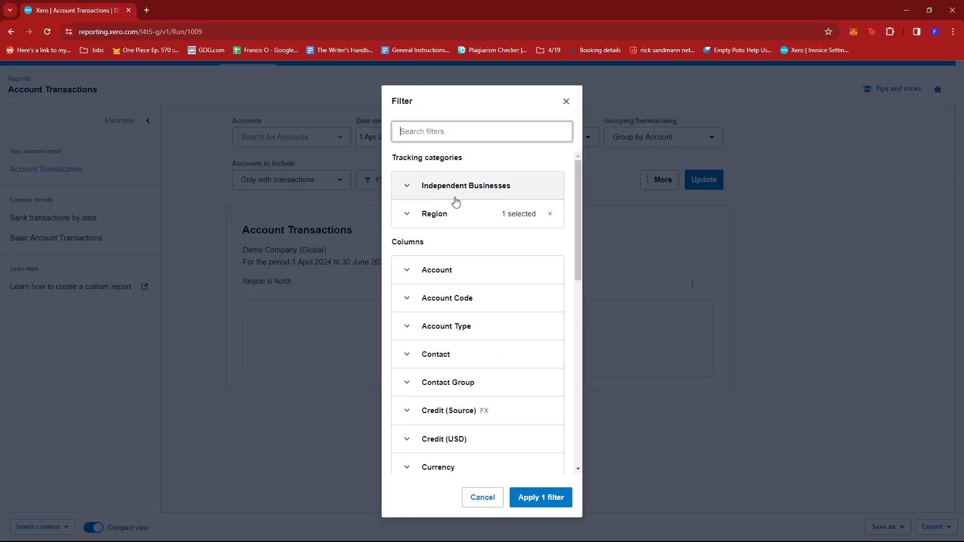
{"action": "left_click", "coordinate": [547, 213]}
{"action": "scroll", "coordinate": [458, 269], "scroll_direction": "down", "scroll_amount": 1}
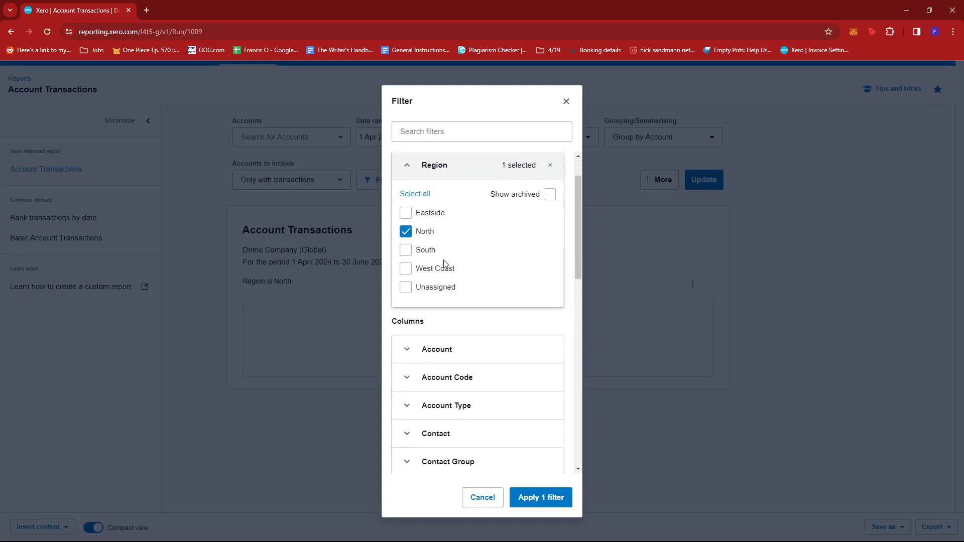
{"action": "left_click", "coordinate": [416, 230]}
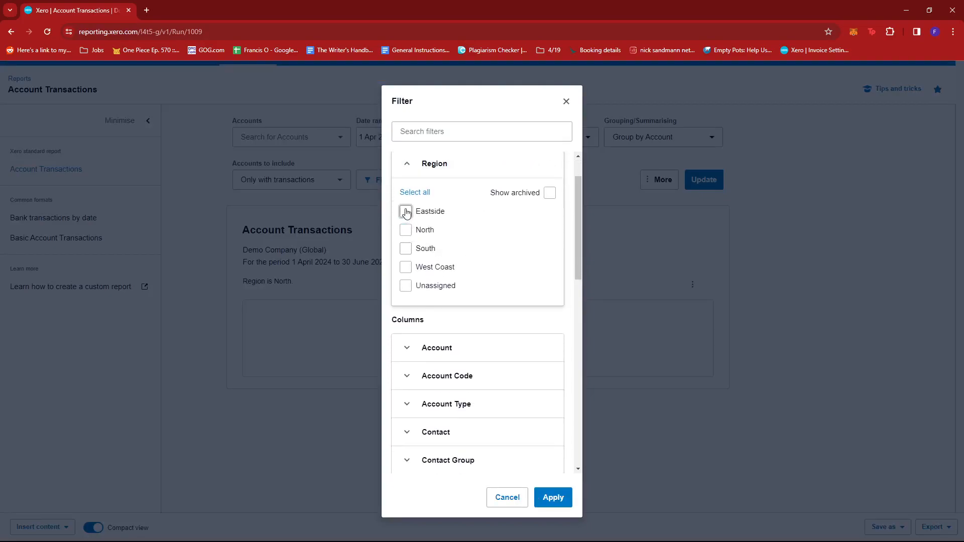
{"action": "left_click", "coordinate": [405, 211]}
{"action": "left_click", "coordinate": [406, 249]}
{"action": "left_click", "coordinate": [406, 268]}
{"action": "left_click", "coordinate": [552, 498]}
{"action": "left_click", "coordinate": [693, 176]}
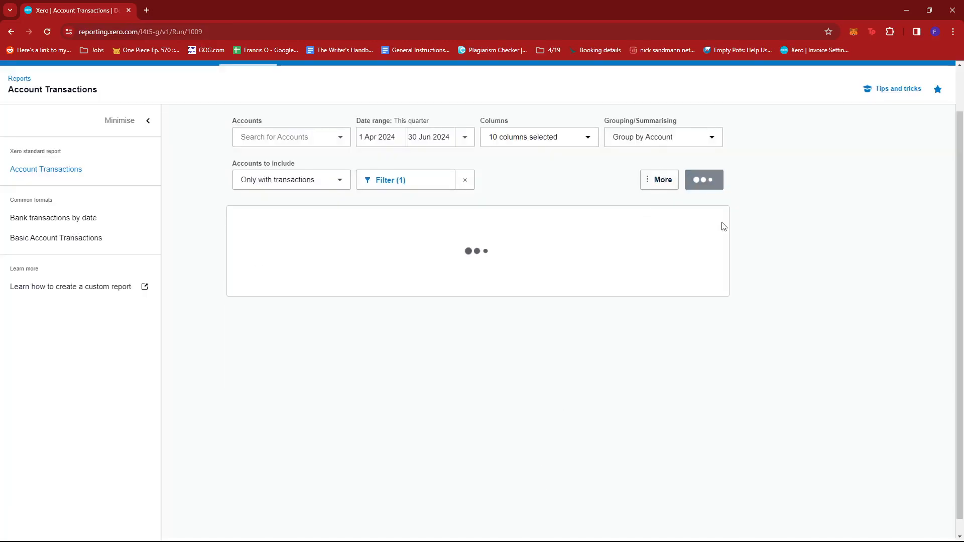
{"action": "scroll", "coordinate": [628, 270], "scroll_direction": "down", "scroll_amount": 1}
{"action": "scroll", "coordinate": [567, 279], "scroll_direction": "up", "scroll_amount": 2}
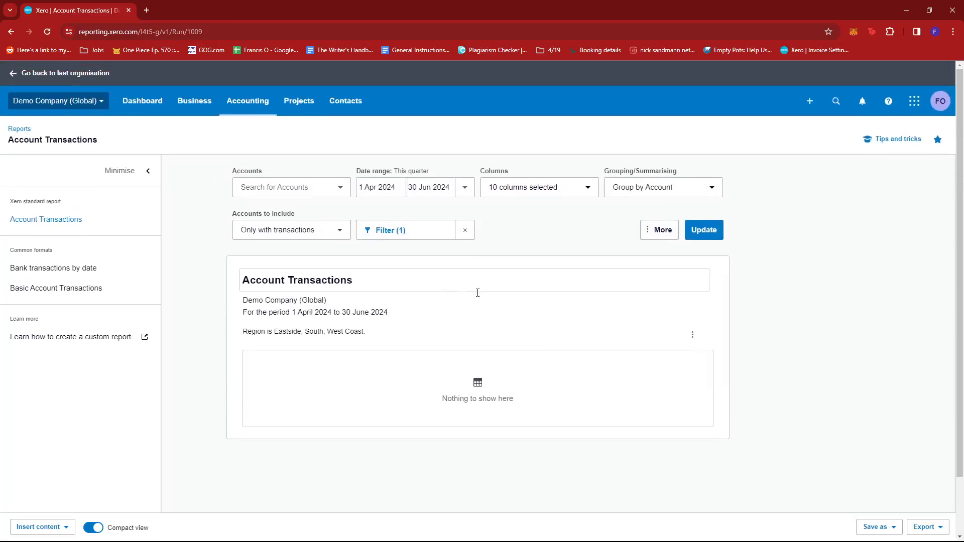
{"action": "scroll", "coordinate": [393, 332], "scroll_direction": "down", "scroll_amount": 2}
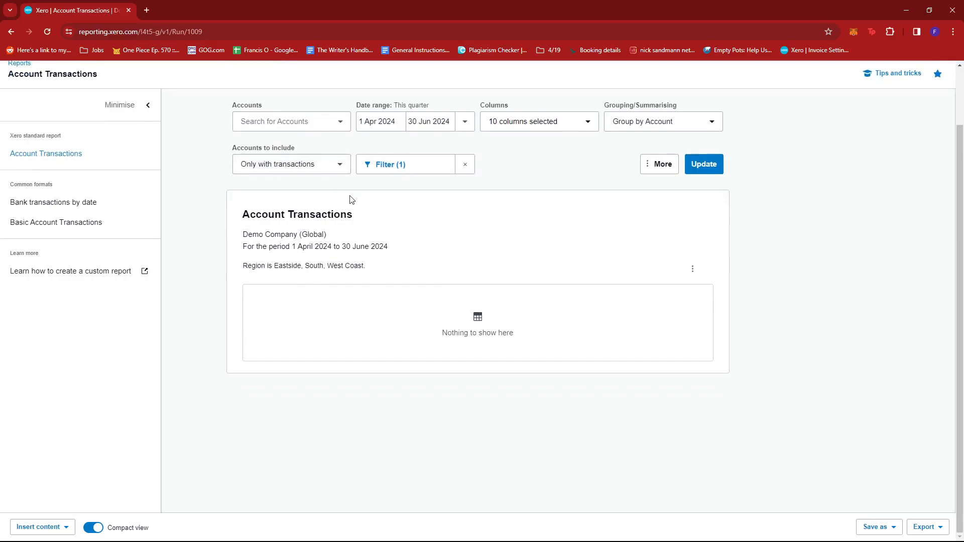
Set the accounts to include to All, including zero balance, and update the report
{"action": "left_click", "coordinate": [343, 170]}
{"action": "left_click", "coordinate": [345, 171]}
{"action": "scroll", "coordinate": [411, 159], "scroll_direction": "up", "scroll_amount": 1}
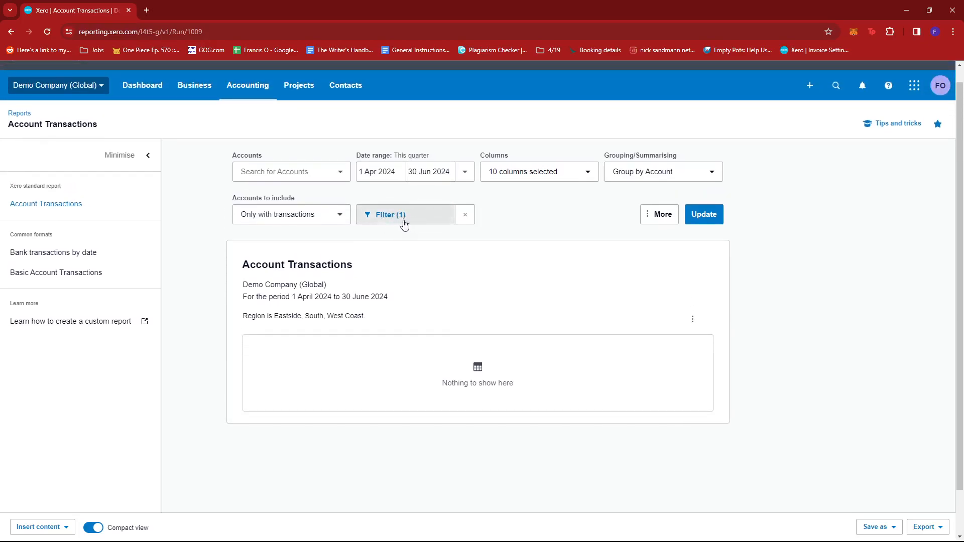
{"action": "left_click", "coordinate": [340, 215]}
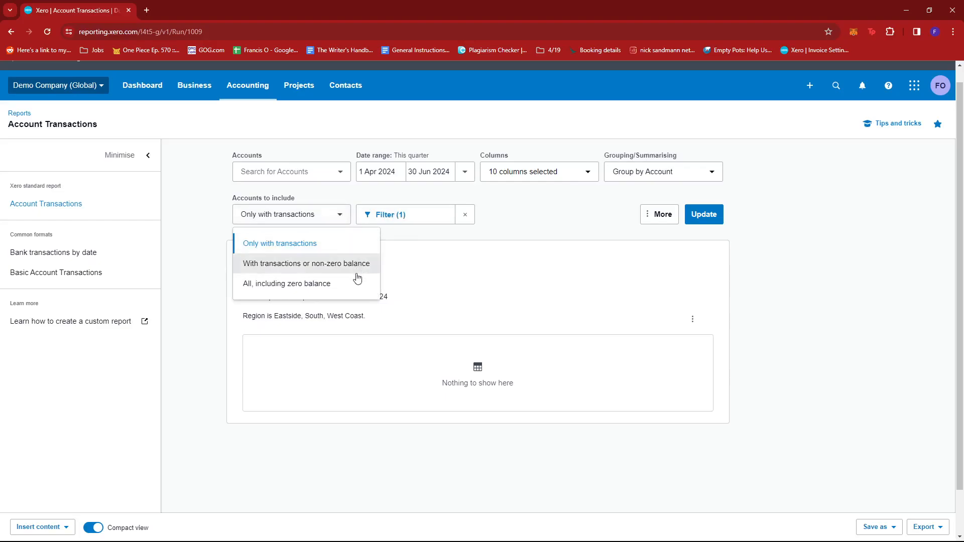
{"action": "left_click", "coordinate": [338, 285]}
{"action": "left_click", "coordinate": [705, 215]}
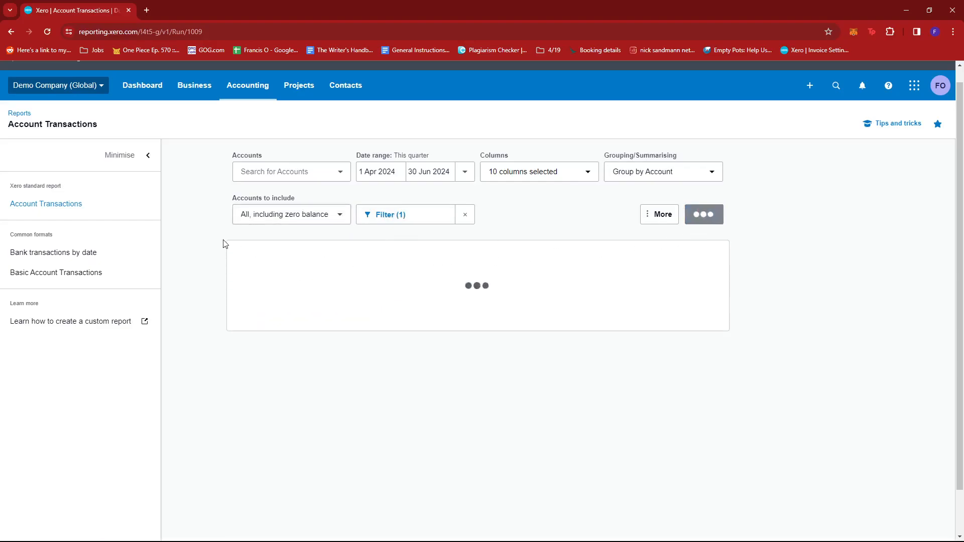
{"action": "scroll", "coordinate": [315, 260], "scroll_direction": "up", "scroll_amount": 1}
{"action": "triple_click", "coordinate": [411, 308]}
{"action": "left_click", "coordinate": [328, 282]}
{"action": "left_click", "coordinate": [388, 321]}
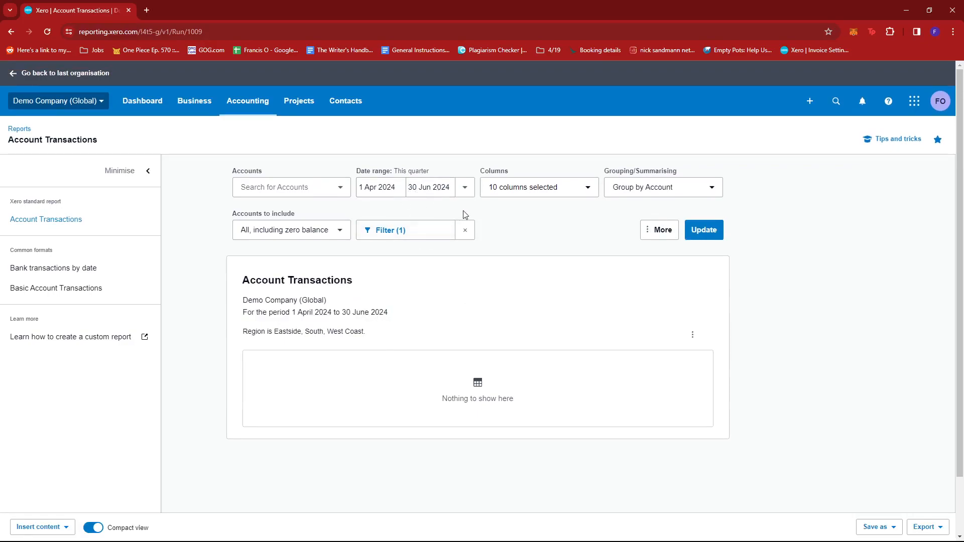
Review the tracking categories in the report's filter settings and close them without changes
{"action": "scroll", "coordinate": [452, 250], "scroll_direction": "down", "scroll_amount": 1}
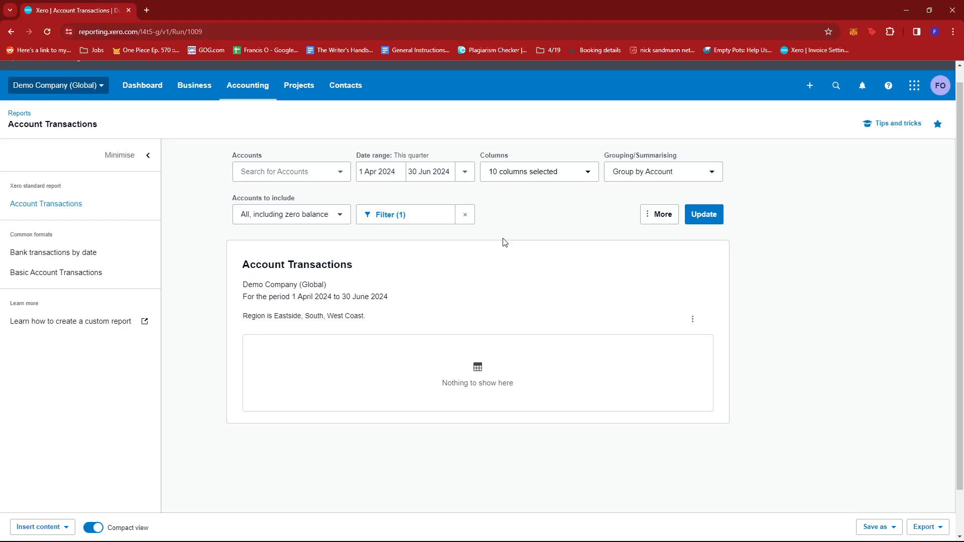
{"action": "left_click", "coordinate": [447, 219]}
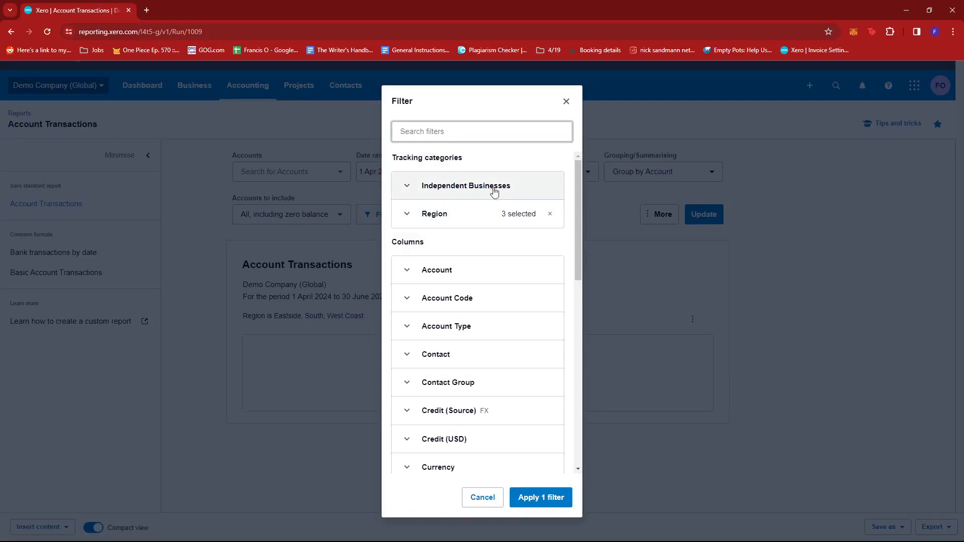
{"action": "left_click", "coordinate": [566, 101]}
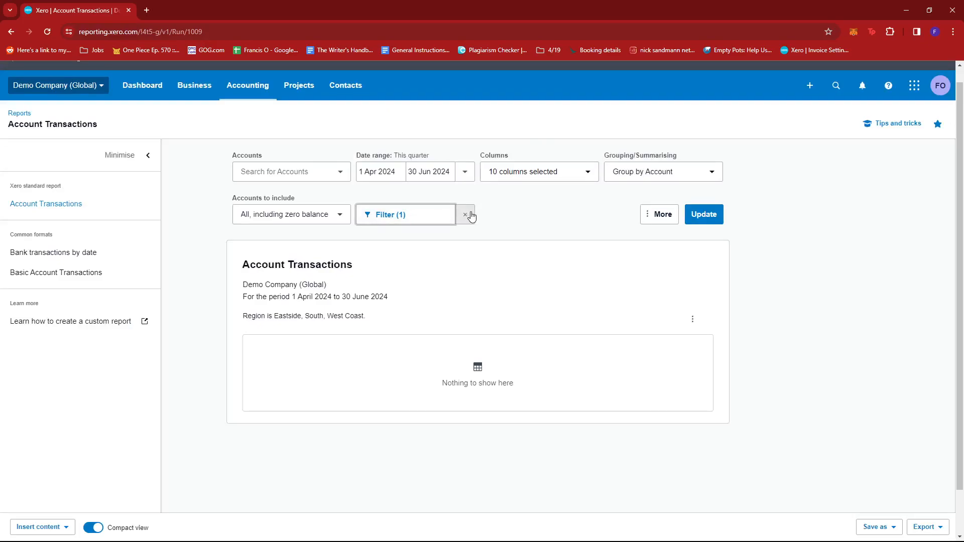
{"action": "scroll", "coordinate": [452, 306], "scroll_direction": "up", "scroll_amount": 1}
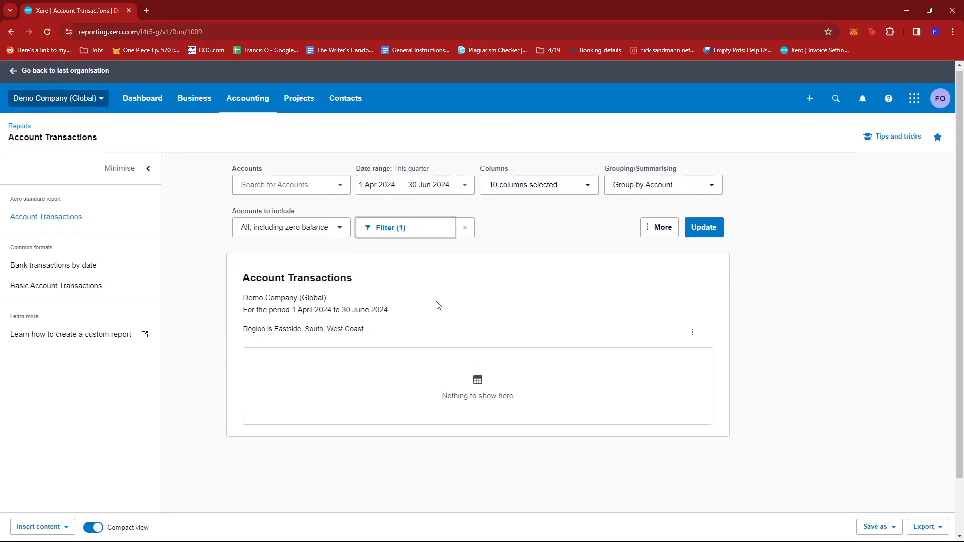